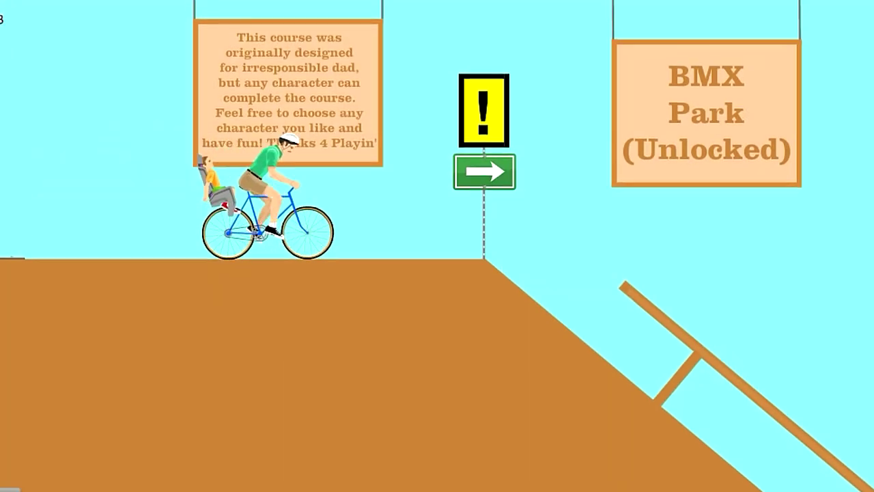
key(Up)
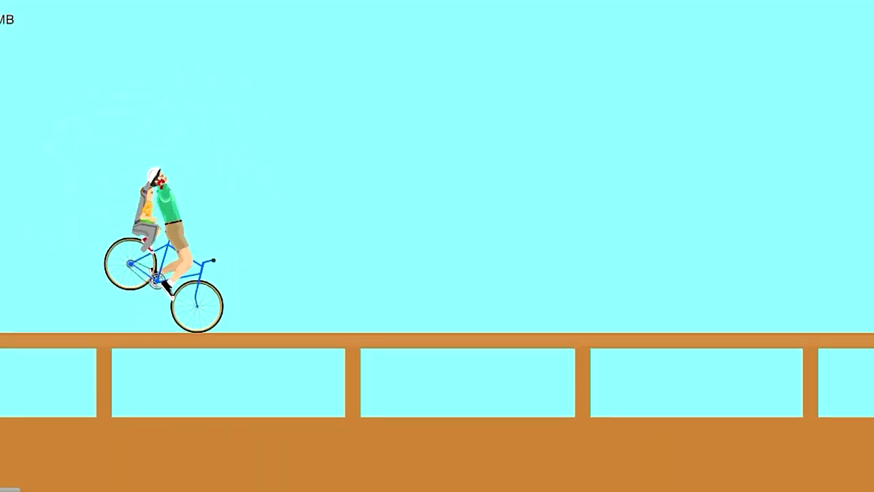
key(Up)
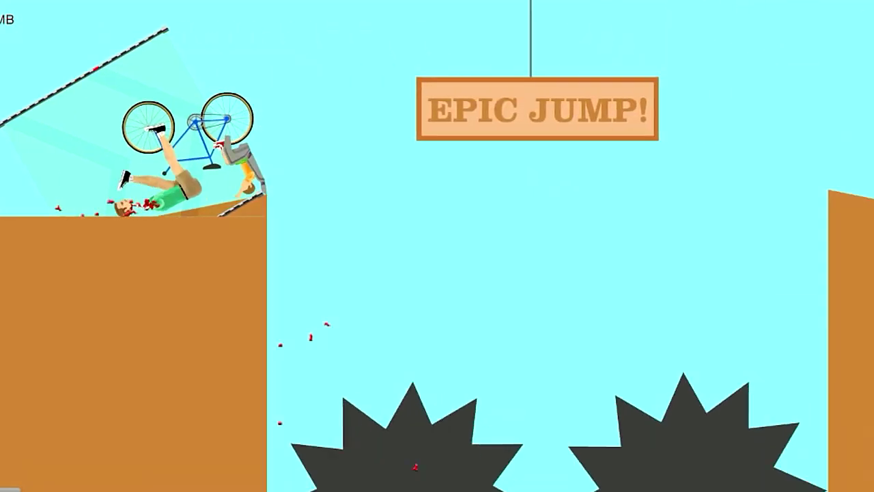
Step: Ride BMX Park across the bridge, crash, then restart the level
key(Escape)
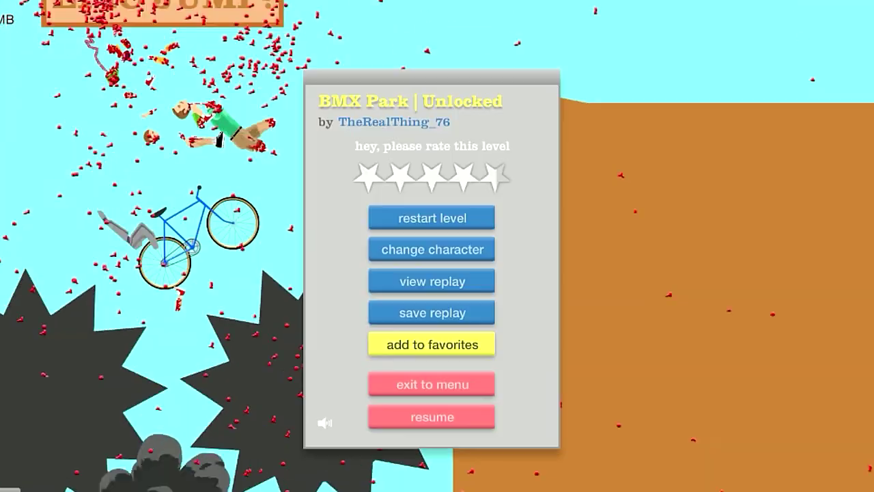
click(431, 219)
Step: Flip off the ledge and ride down the ramp to finish BMX Park in 33.03 seconds
key(Up)
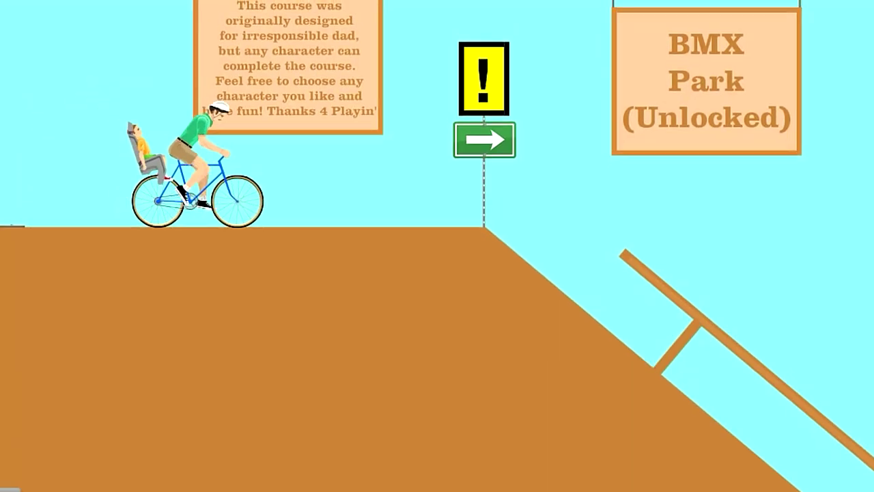
key(Up)
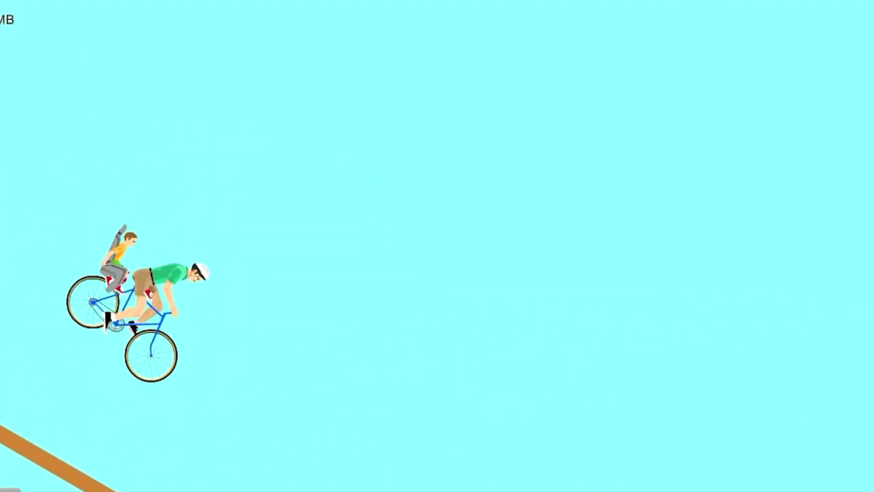
key(Up)
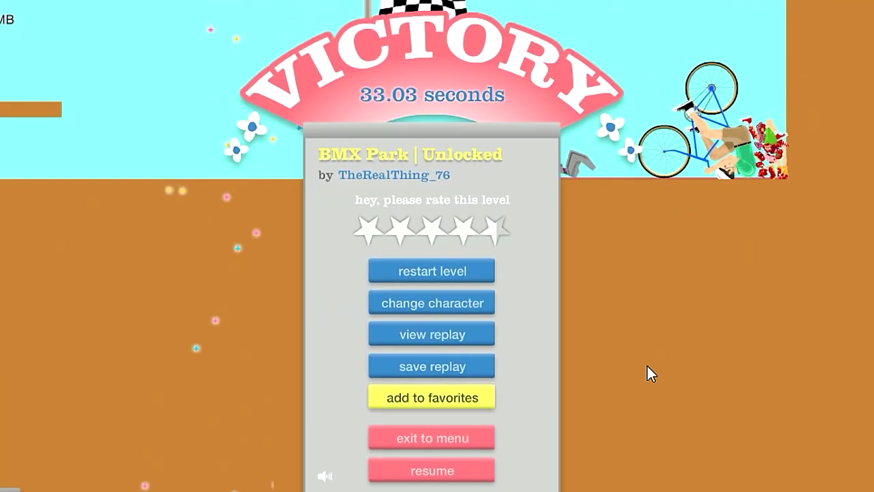
Step: Leave matrix pro for the list, win WAYS TO DIE 2 in 22.07 seconds, then open level options
click(468, 437)
scroll(437, 274, down, 5)
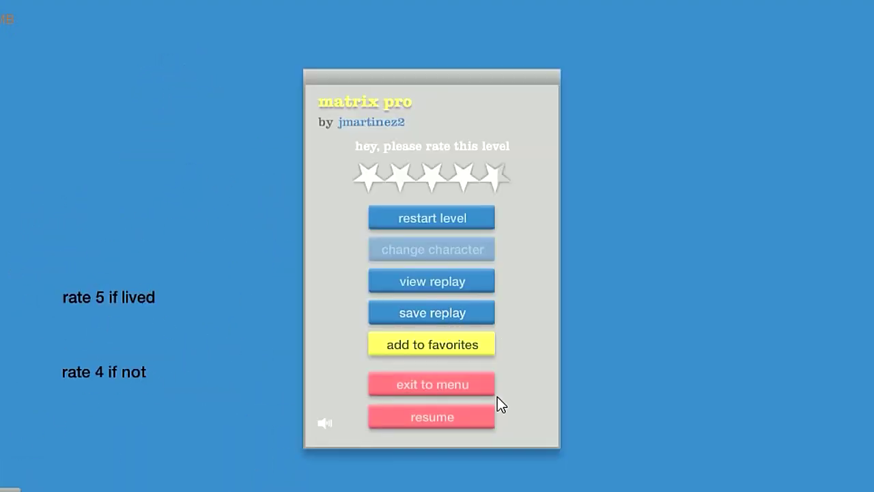
click(432, 384)
drag(833, 205, 808, 288)
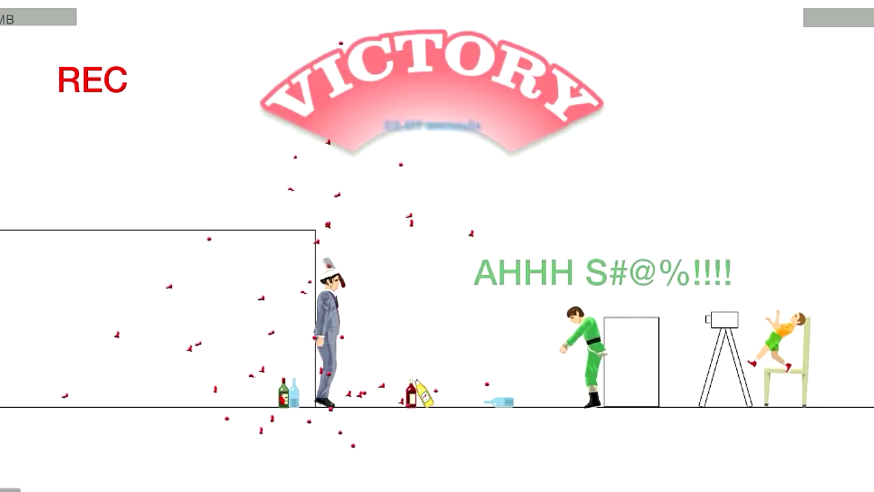
key(Escape)
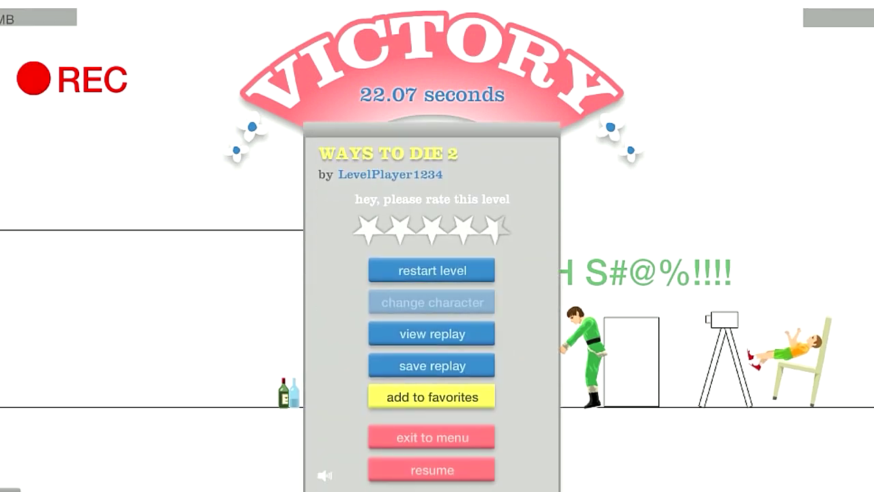
Step: Play LigthBlueSword Throw from the user levels list, then pause and exit back to the list
click(415, 436)
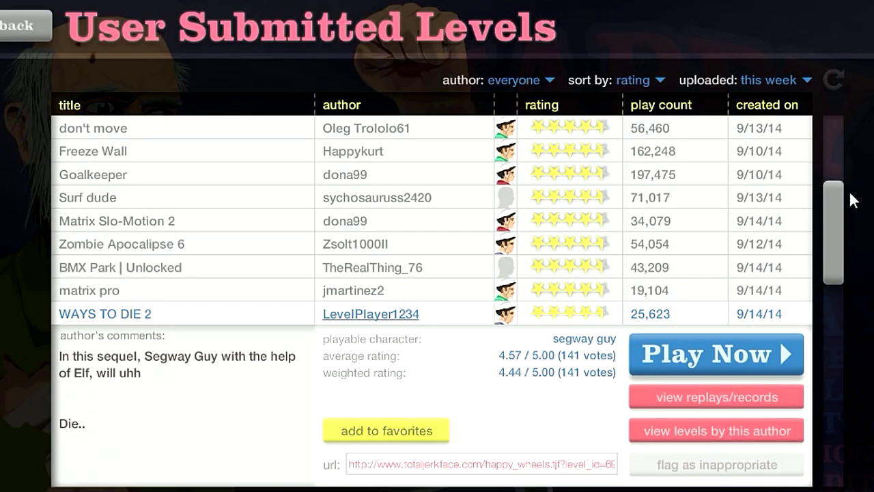
drag(839, 216, 848, 273)
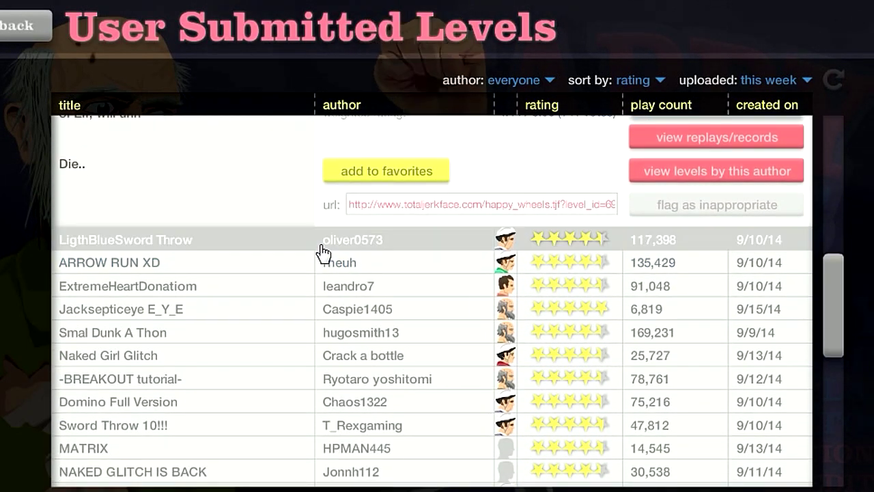
click(322, 248)
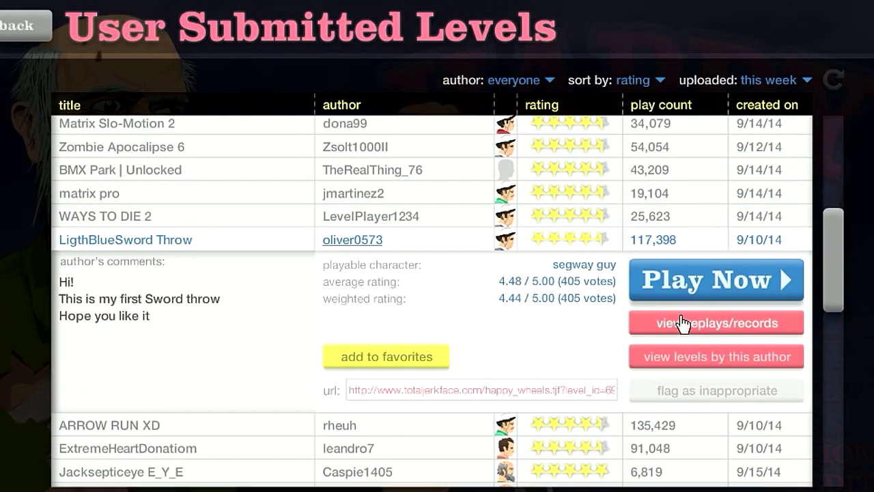
click(704, 281)
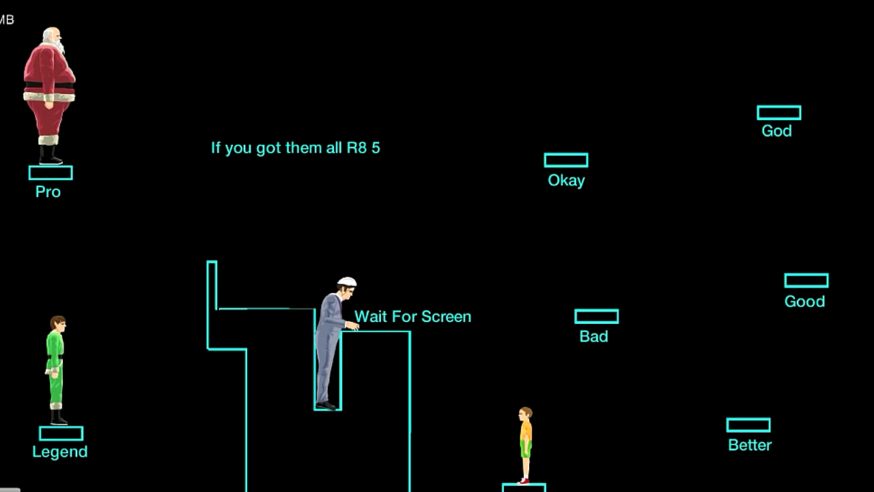
key(Escape)
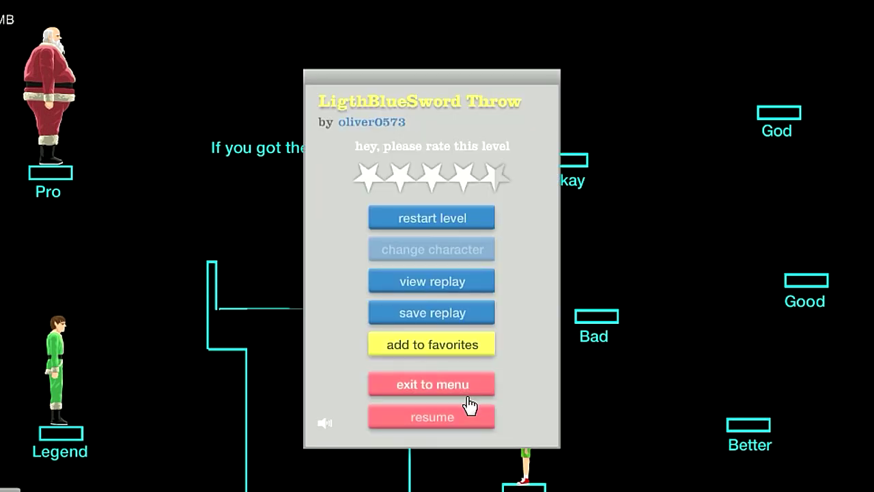
click(470, 392)
drag(833, 226, 737, 315)
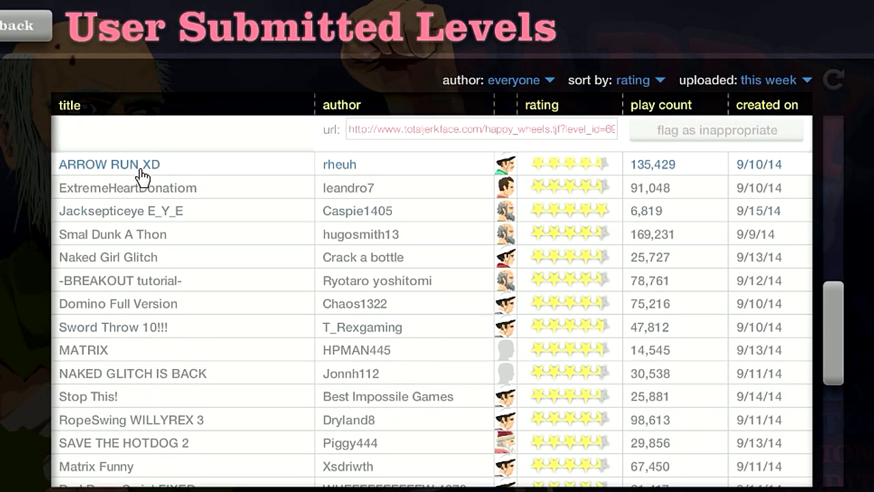
Step: Ride ARROW RUN XD to a 29.50-second win, move the results aside, then exit to the list
click(110, 164)
click(717, 205)
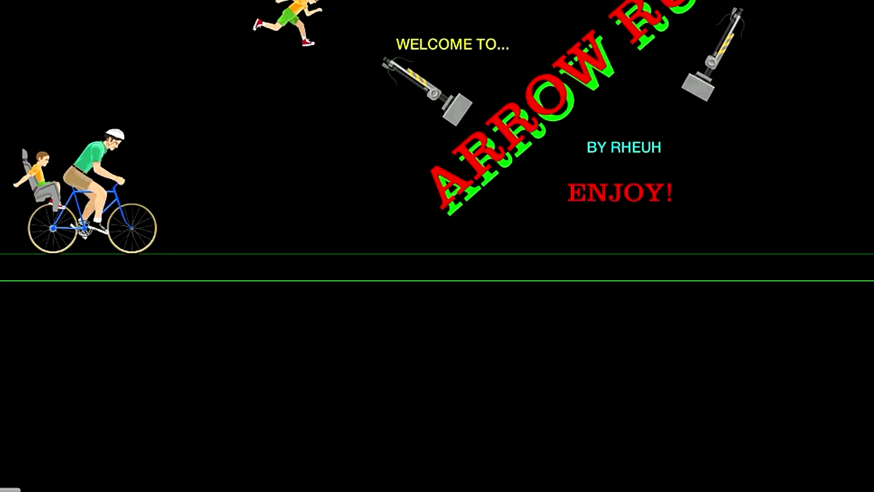
key(Up)
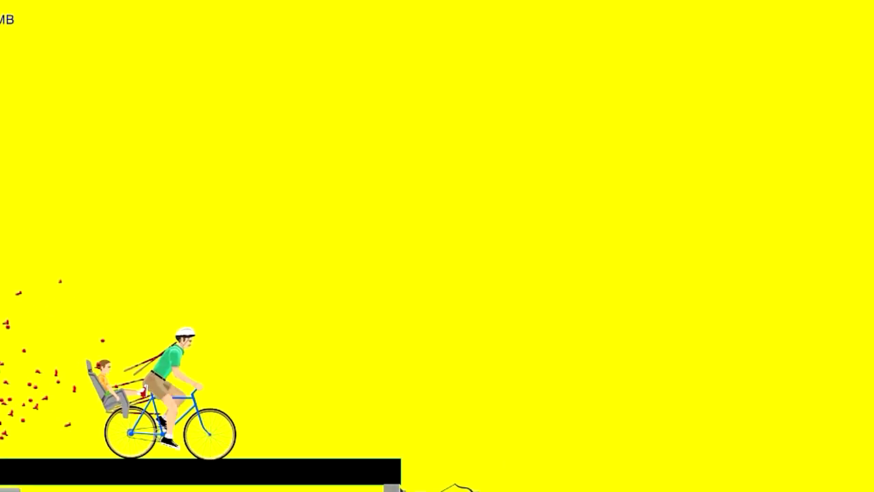
key(Up)
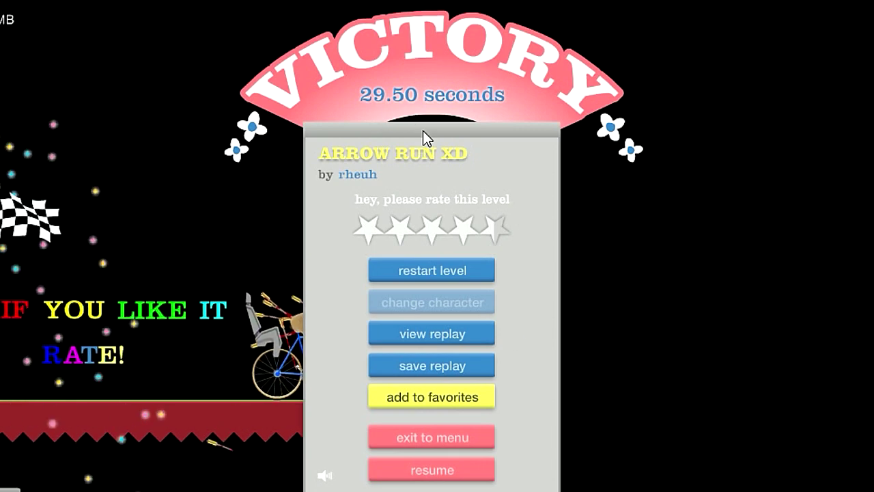
drag(423, 130, 51, 334)
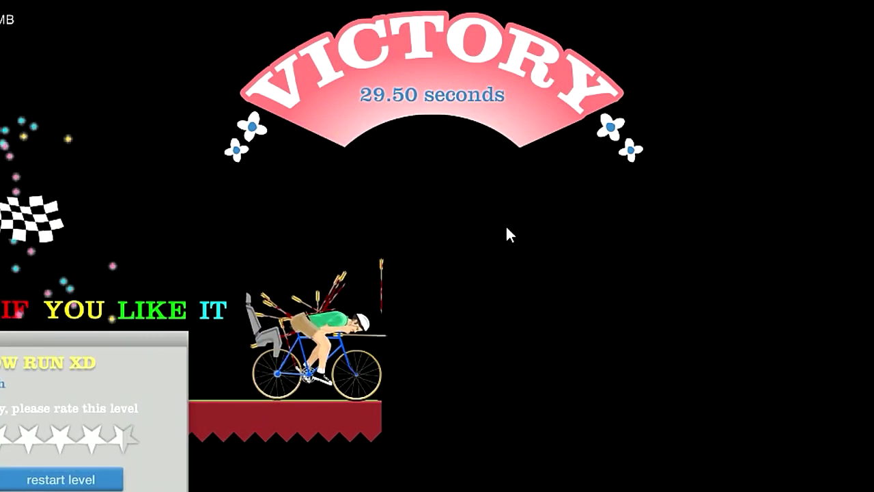
drag(98, 337, 506, 133)
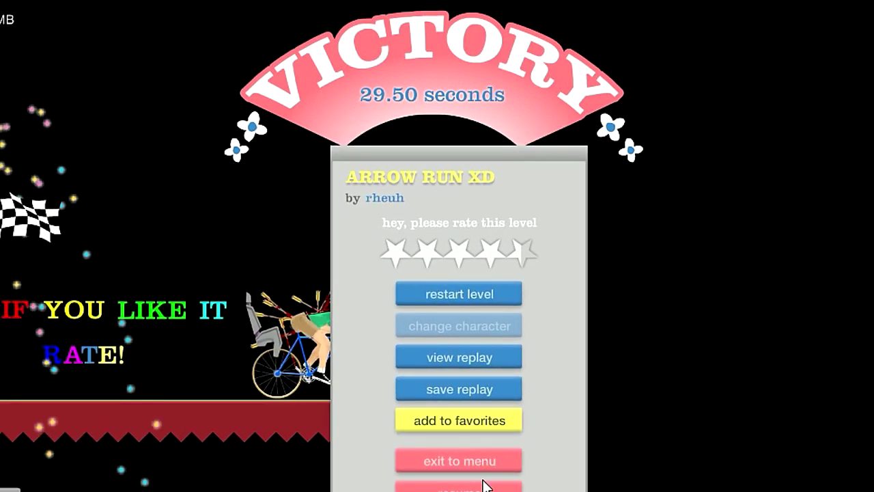
click(465, 463)
drag(834, 205, 835, 281)
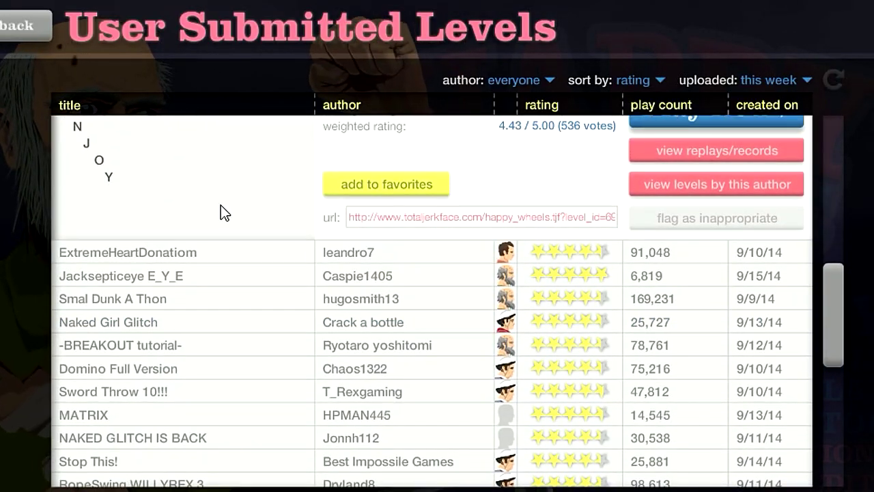
Step: Win ExtremeHeartDonatiom in 58.37 seconds, move the results panel aside and back, then exit
click(222, 254)
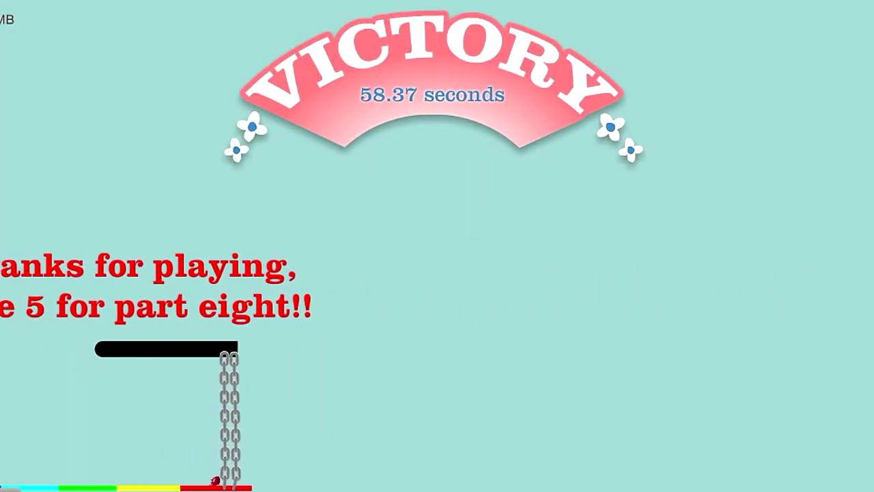
drag(545, 140, 81, 375)
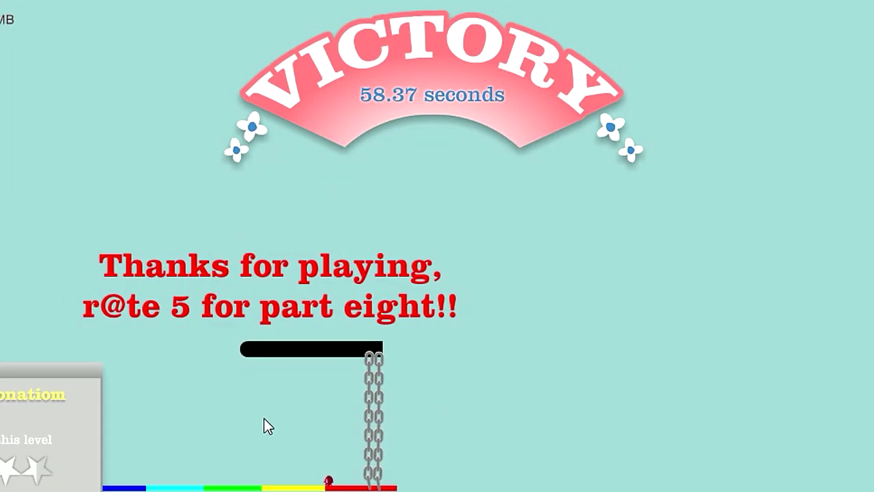
drag(73, 375, 446, 247)
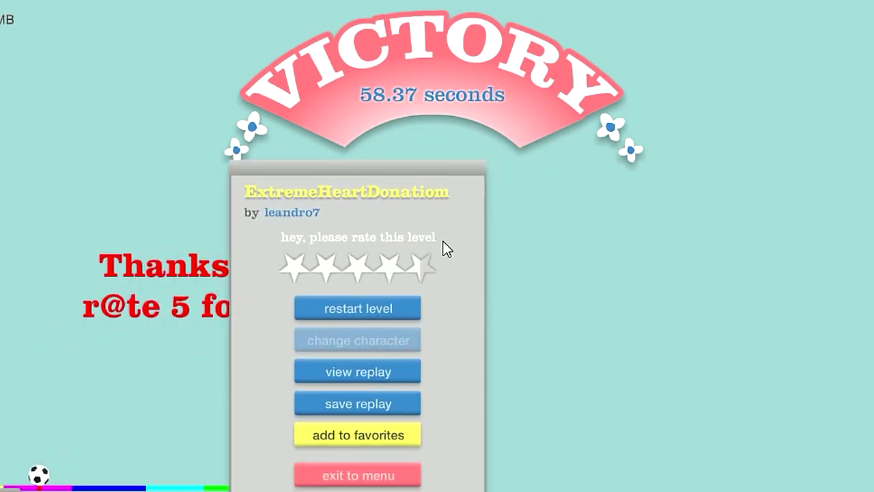
click(385, 471)
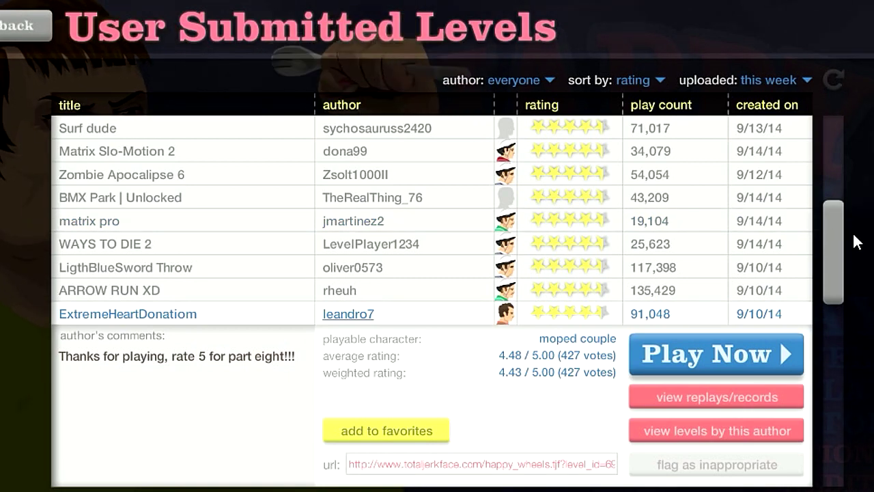
scroll(828, 282, down, 5)
scroll(546, 239, down, 3)
Step: Start Jacksepticeye E_Y_E, reach a 40.33-second victory, then exit to the levels list
click(233, 226)
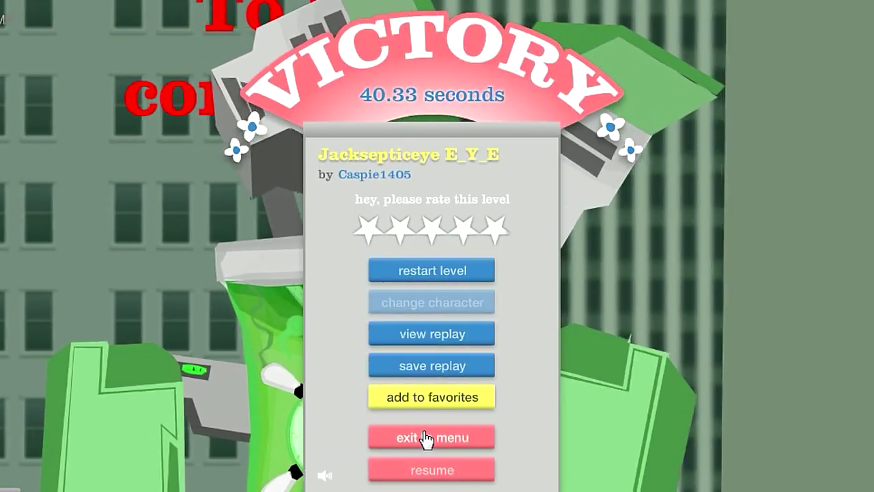
click(431, 441)
scroll(818, 238, down, 3)
scroll(615, 307, down, 3)
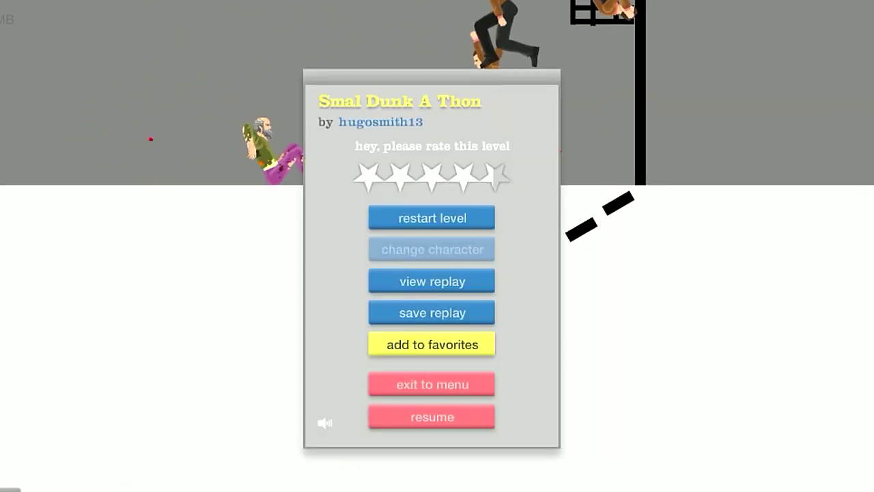
Step: Resume Smal Dunk A Thon, pause it, and restart the level from the beginning
key(r)
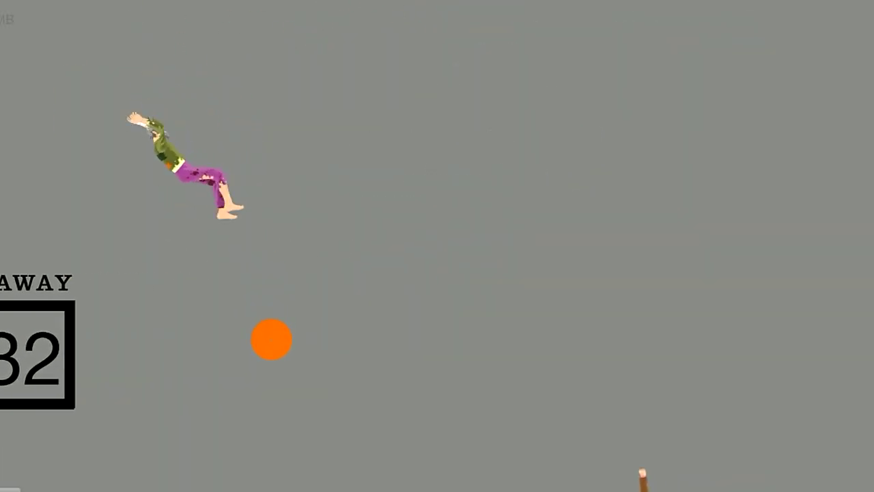
key(Escape)
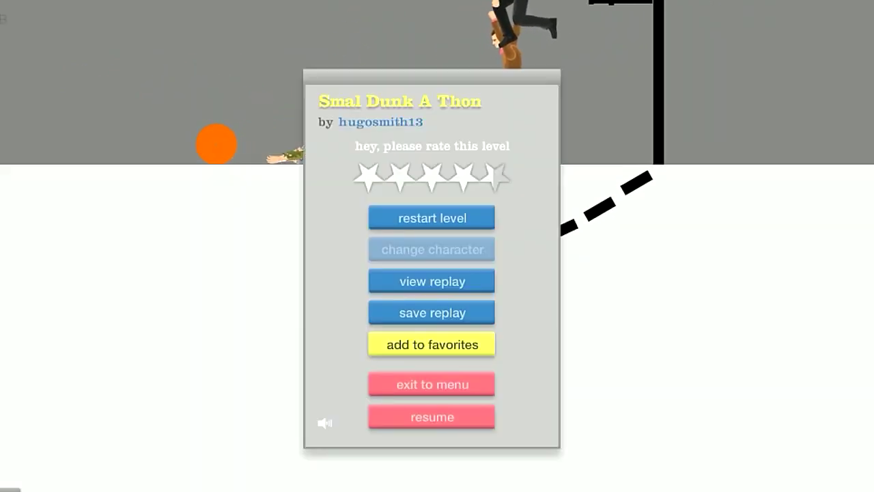
click(431, 217)
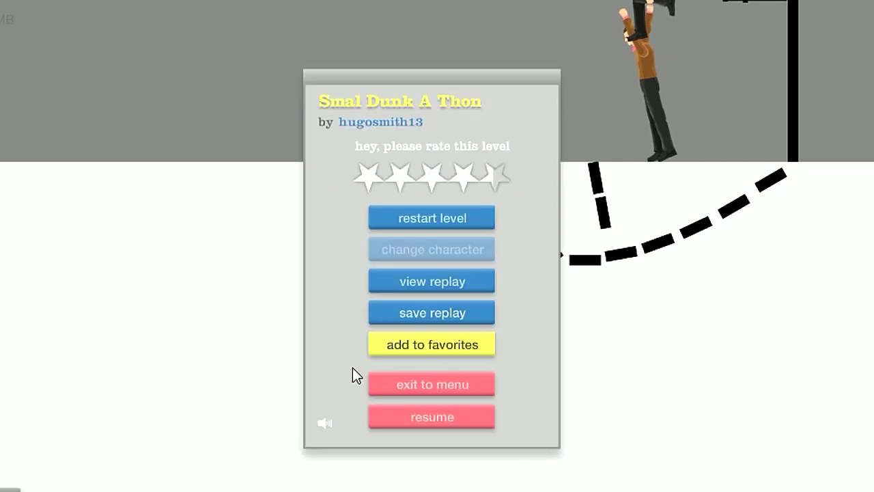
Step: Quit Smal Dunk A Thon, win -BREAKOUT tutorial- in 10.77 seconds, then return to the list
click(405, 386)
scroll(437, 273, down, 3)
scroll(225, 294, down, 1)
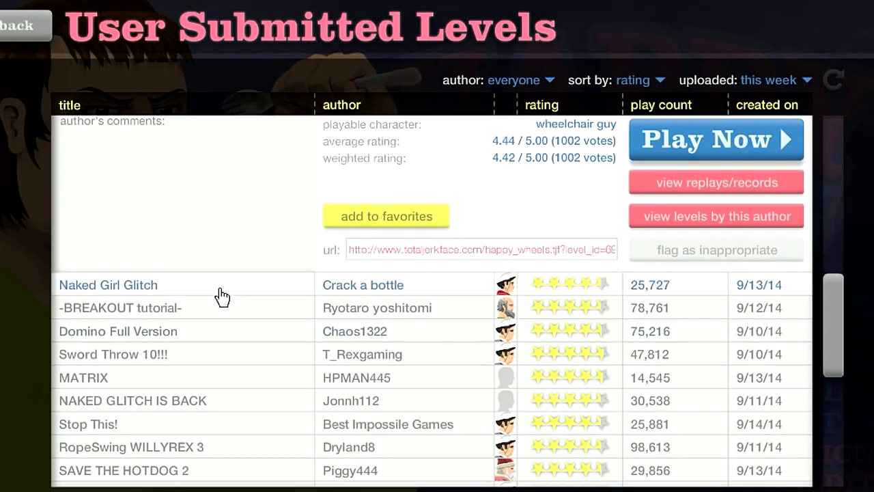
click(202, 311)
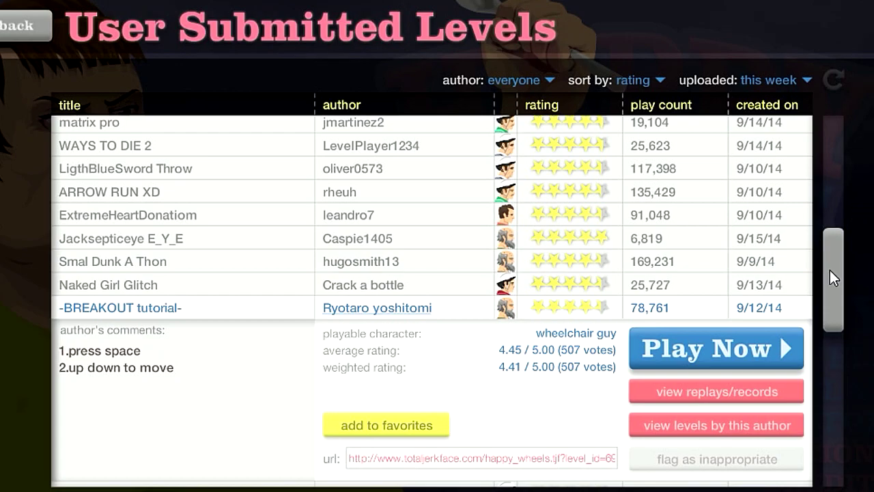
scroll(830, 269, down, 1)
click(716, 349)
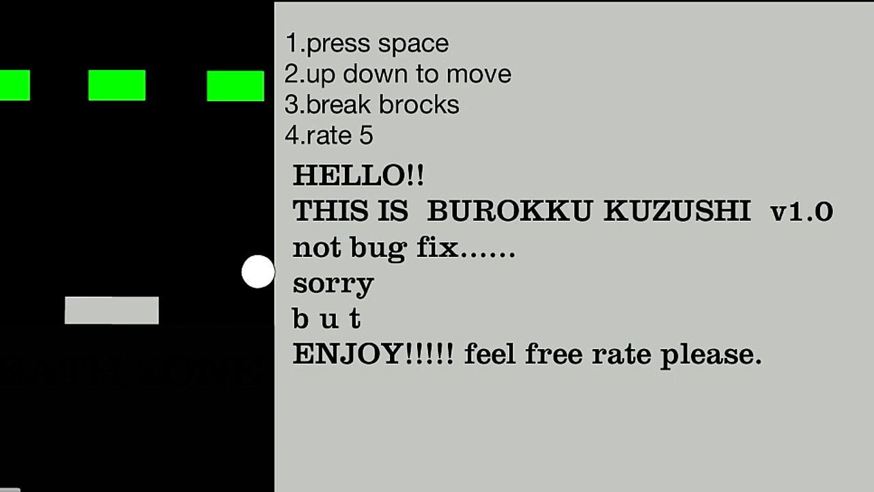
key(Down)
key(Down)
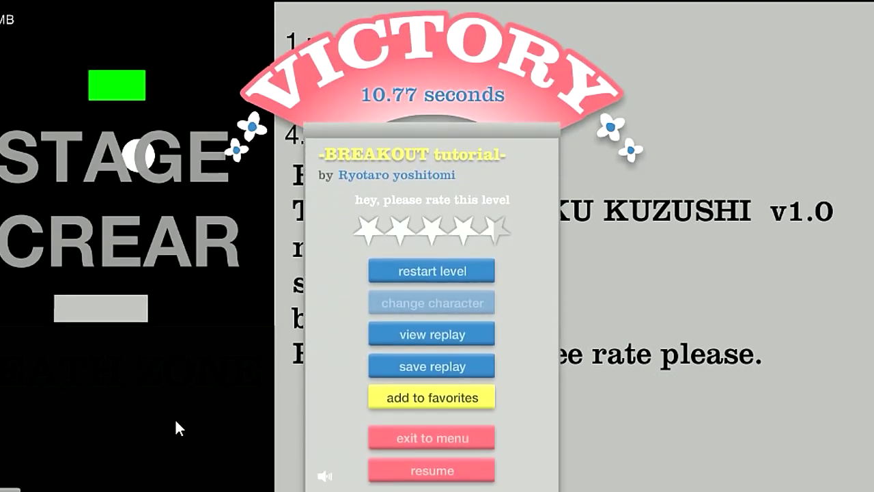
click(385, 440)
drag(836, 283, 830, 341)
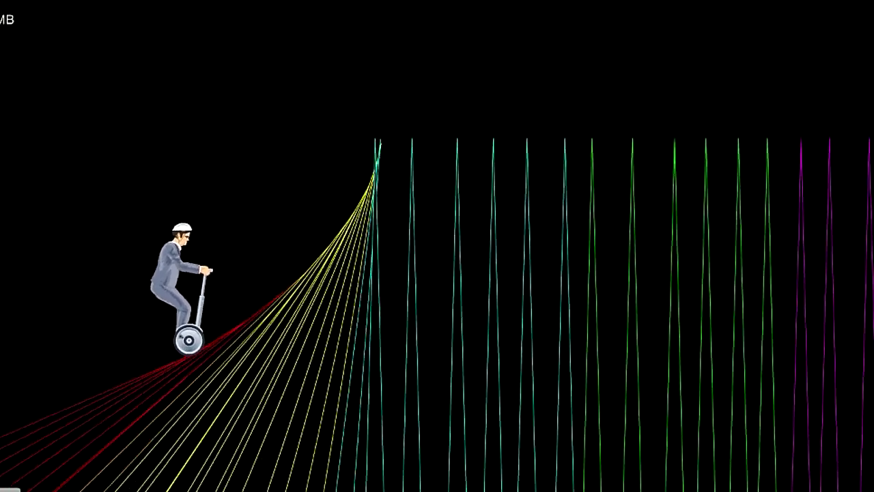
Step: Keep the segway moving right to win Domino Full Version in 17.30 seconds, then exit
key(Right)
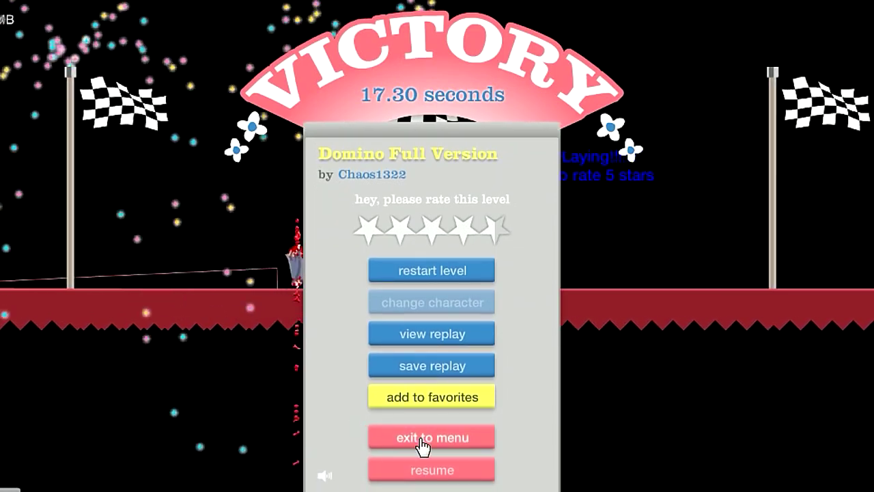
click(421, 438)
drag(832, 254, 832, 321)
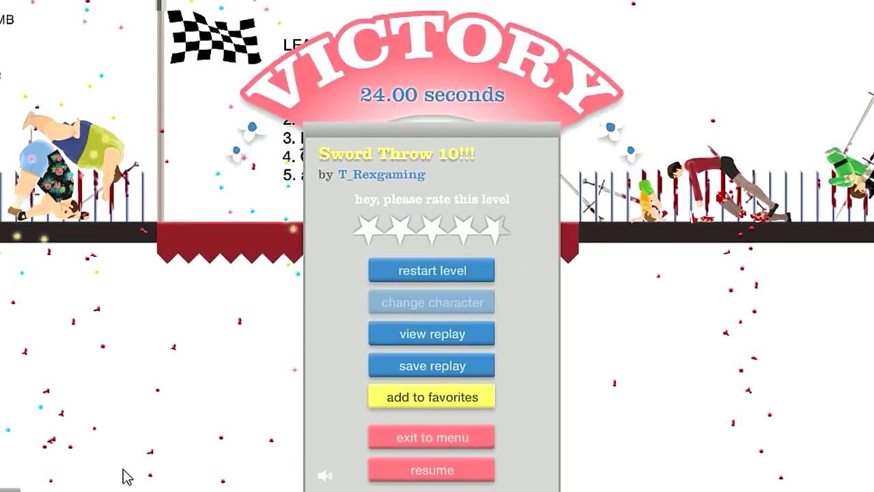
Step: Leave the Sword Throw 10!!! victory screen and start the MATRIX level by HPMAN445
click(465, 437)
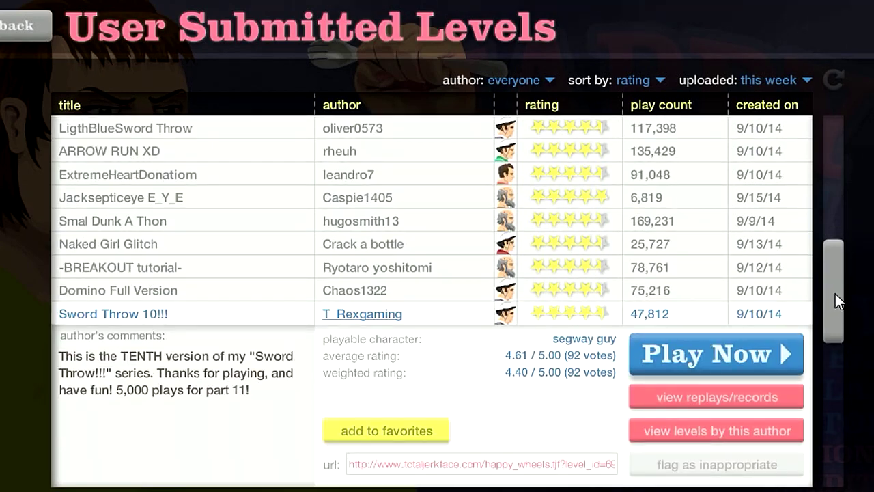
drag(835, 294, 835, 334)
click(278, 359)
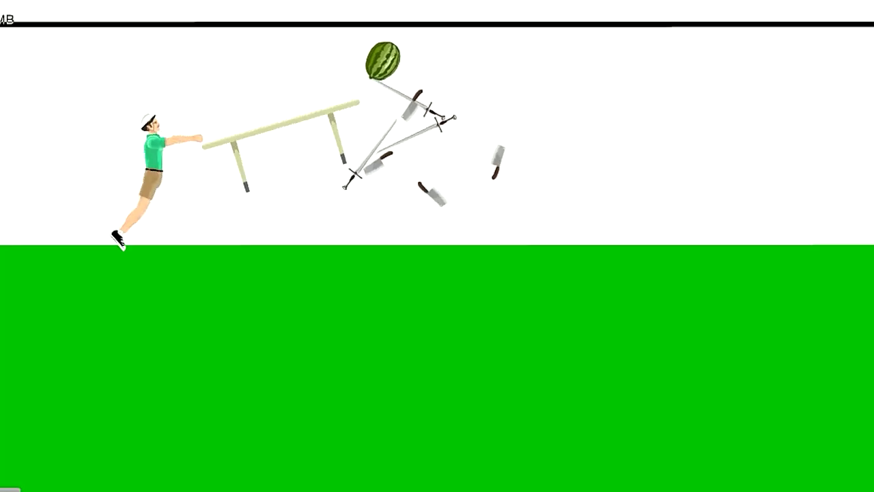
Step: Restart MATRIX from the pause menu, then quit it to the levels list
key(Escape)
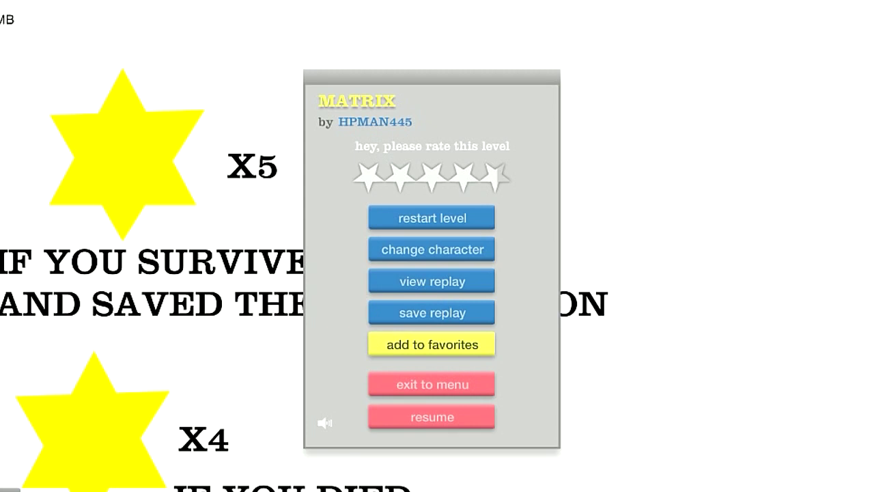
click(429, 217)
click(488, 382)
drag(836, 270, 835, 321)
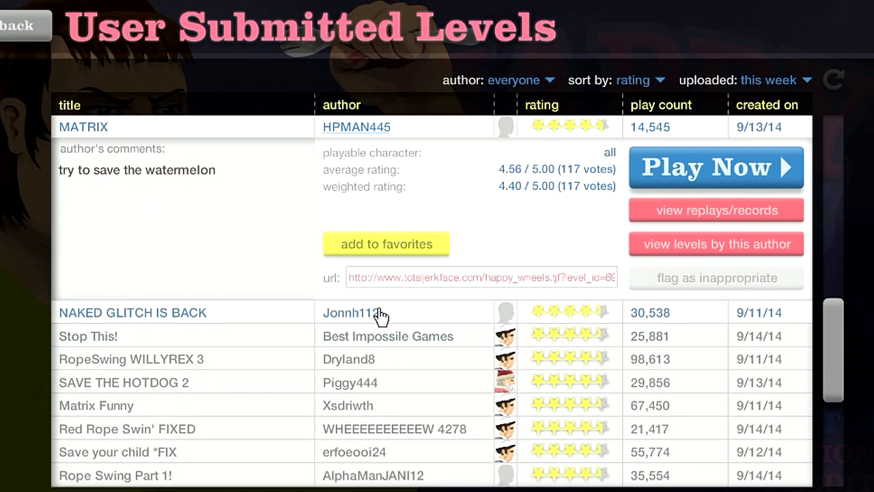
Step: Start Stop This!, then pause it and quit back to the levels list
click(262, 337)
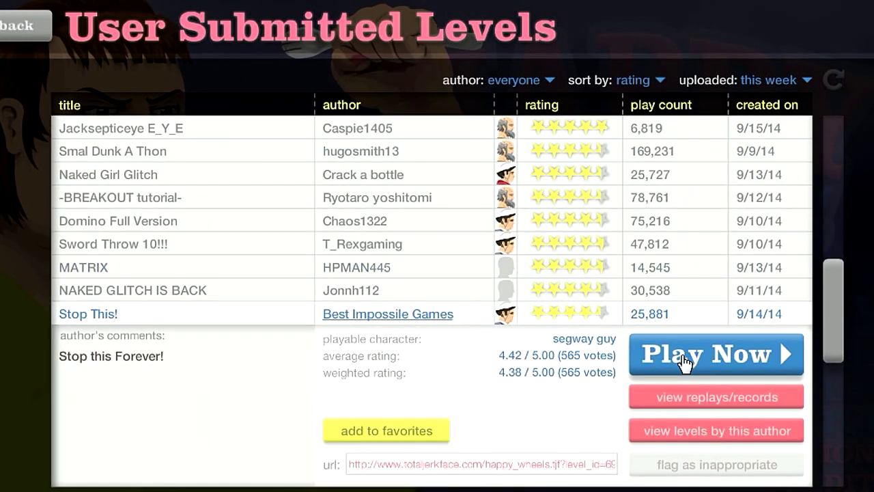
click(684, 362)
key(Escape)
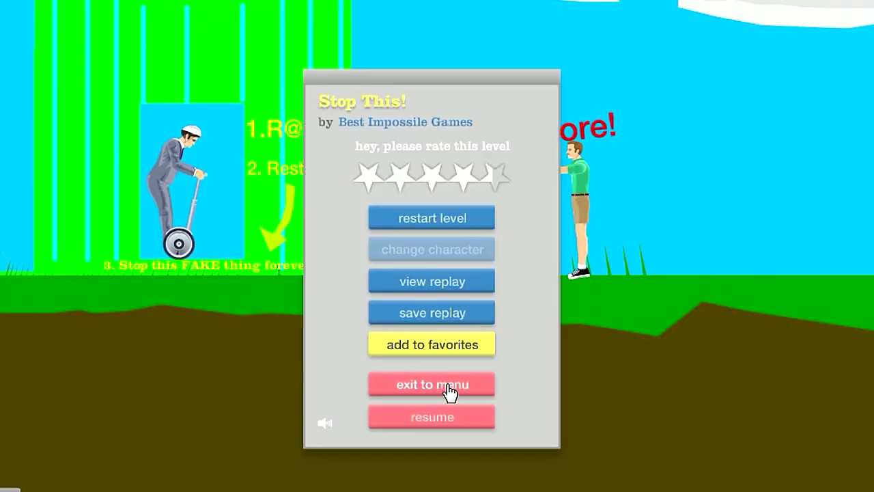
click(448, 388)
scroll(820, 327, down, 3)
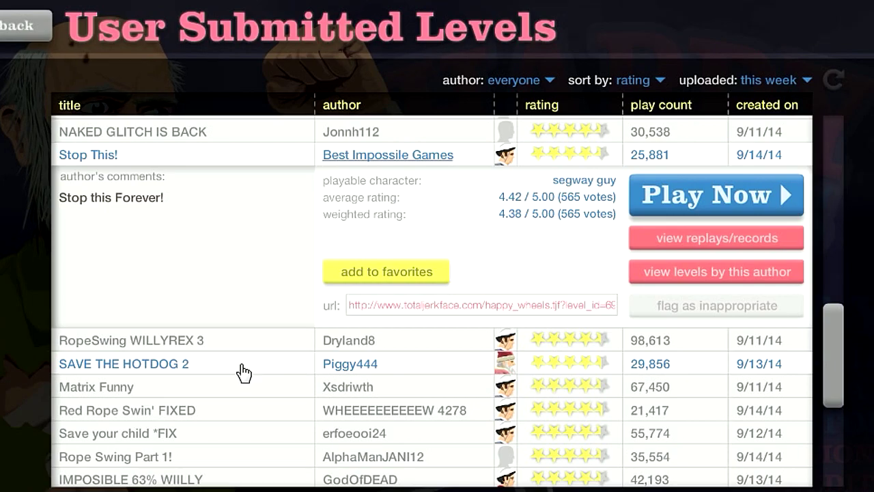
Step: Start RopeSwing WILLYREX 3 and eject the rider from the segway
click(245, 372)
click(157, 291)
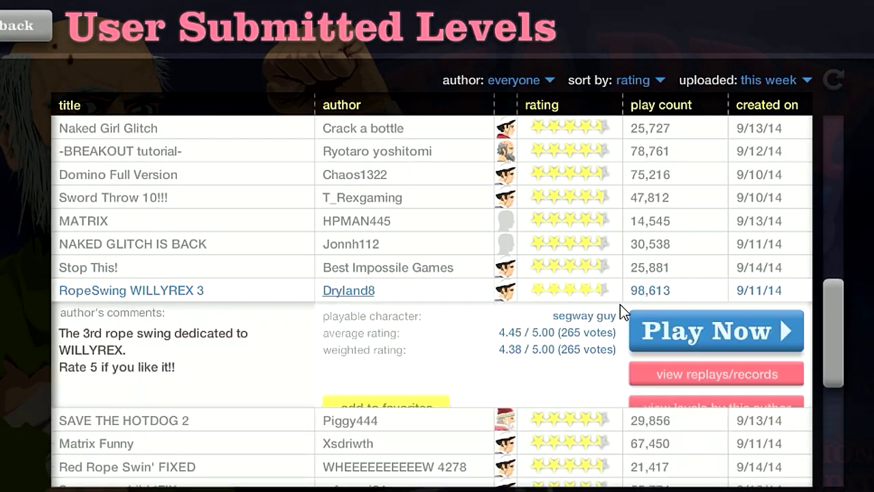
click(716, 332)
key(z)
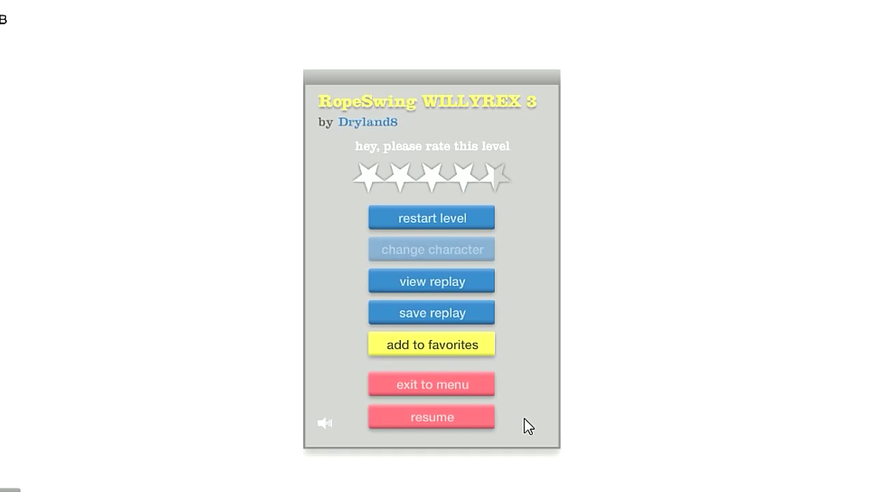
Step: Quit RopeSwing WILLYREX 3 and start SAVE THE HOTDOG 2
click(432, 384)
scroll(794, 328, down, 3)
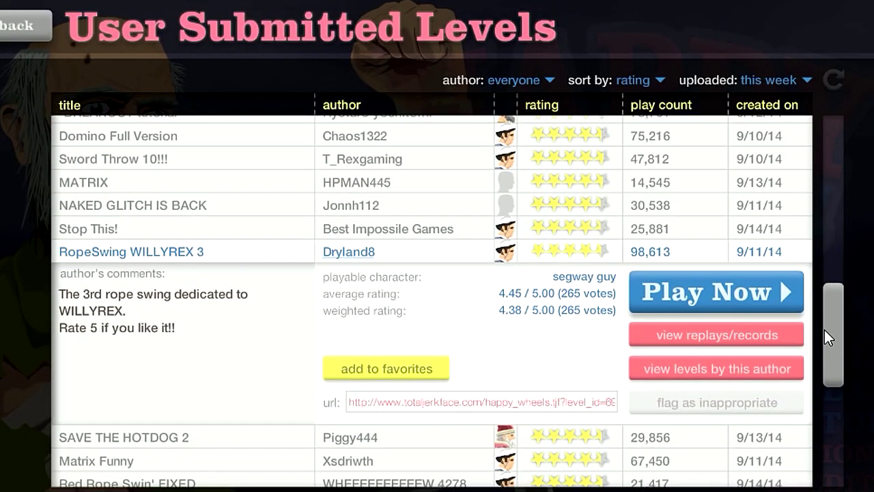
scroll(547, 307, down, 3)
click(174, 258)
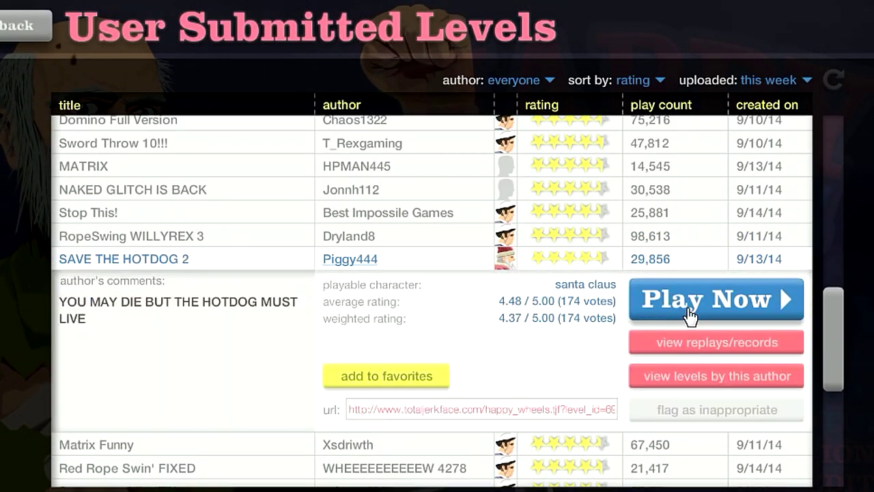
click(704, 301)
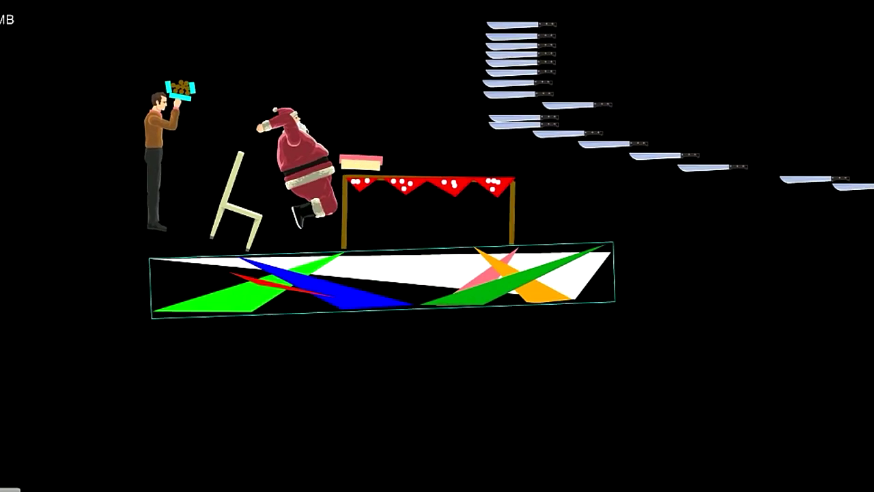
Step: Pause and quit SAVE THE HOTDOG 2, then start Matrix Funny
key(Escape)
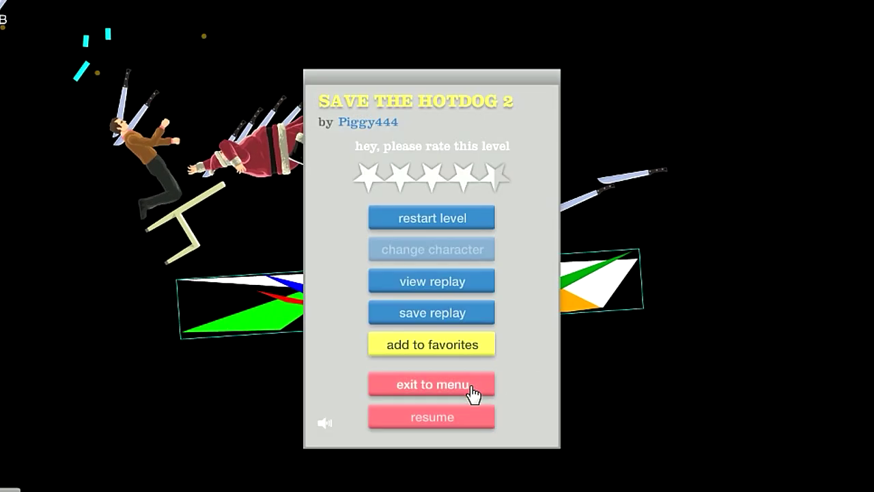
click(474, 392)
drag(834, 290, 829, 348)
click(250, 287)
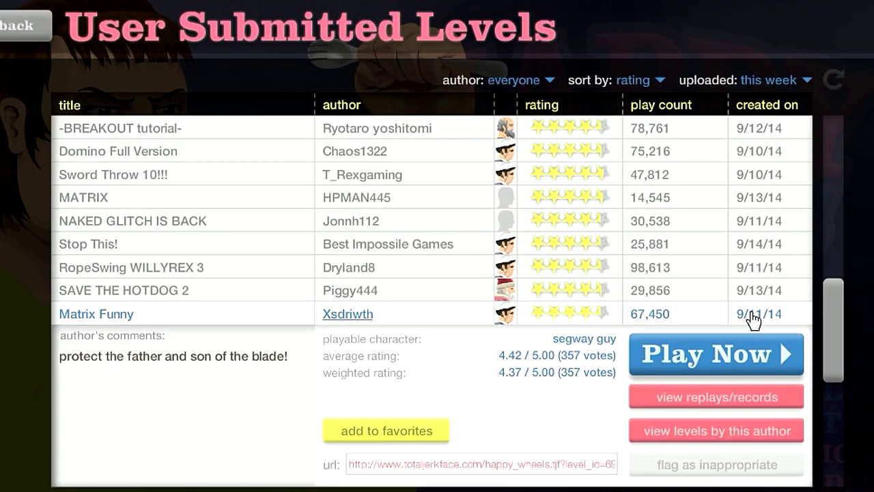
drag(840, 323, 840, 392)
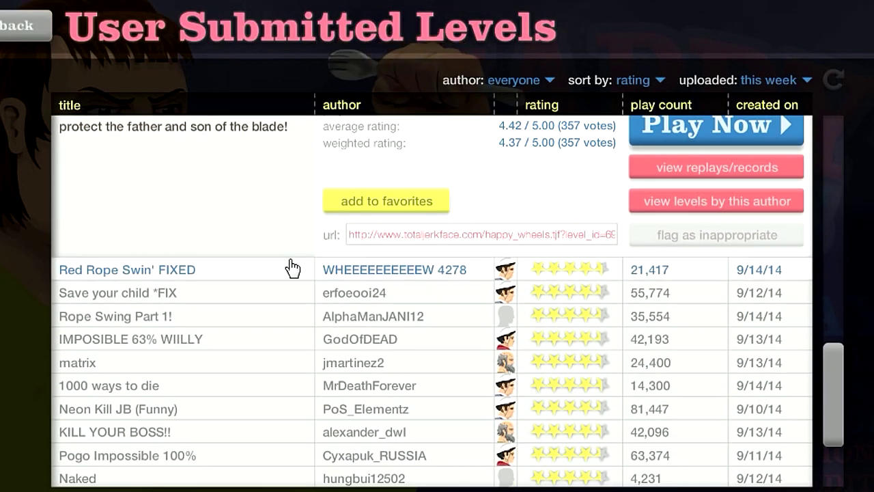
Step: Start Red Rope Swin' FIXED, bail off the segway, and restart once
click(208, 272)
click(716, 308)
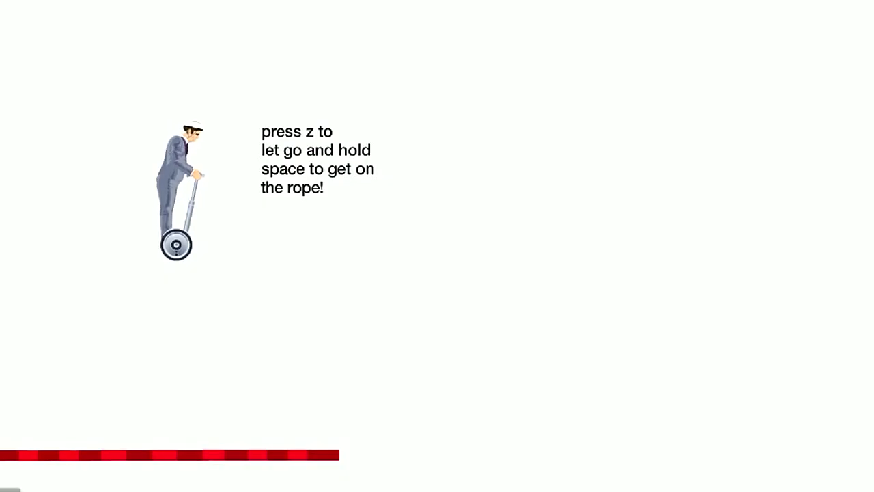
key(z)
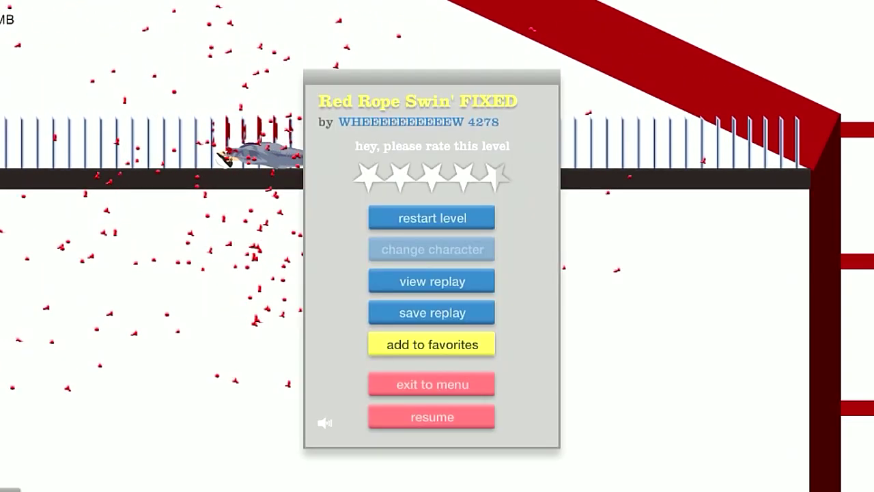
click(432, 218)
key(z)
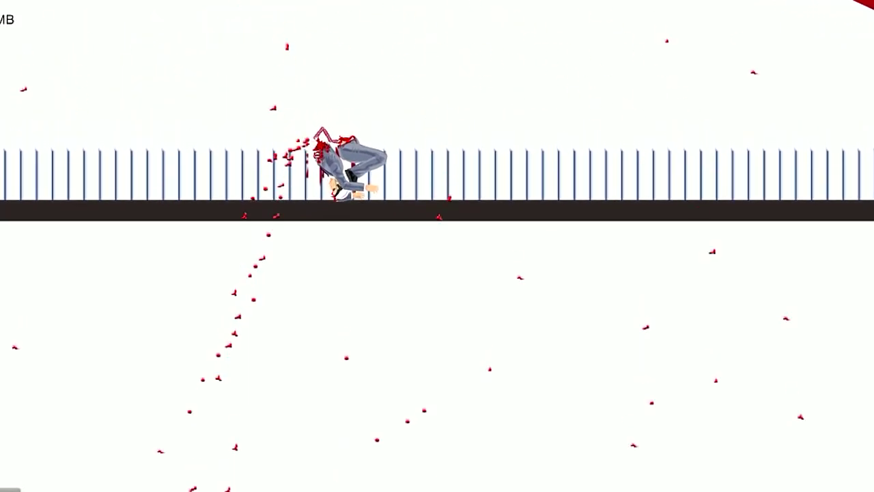
Step: Restart Red Rope Swin' FIXED three more times, then exit to the levels list
key(Escape)
key(Tab)
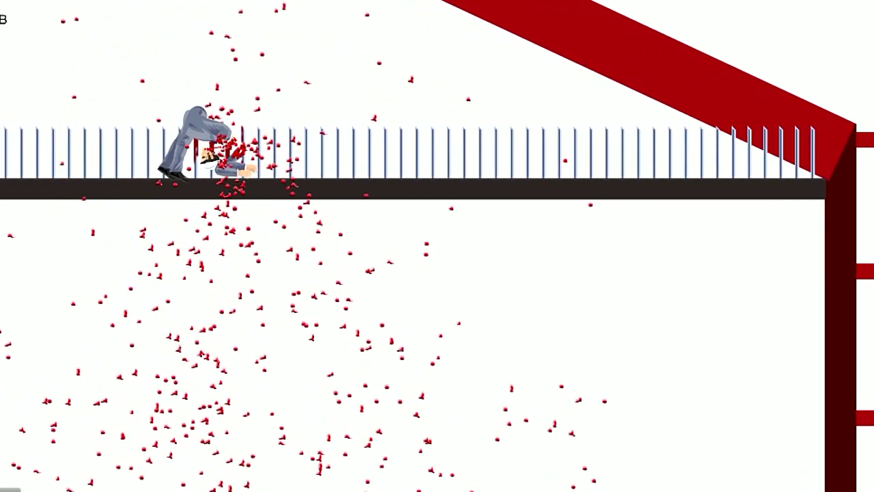
key(Escape)
key(Tab)
key(z)
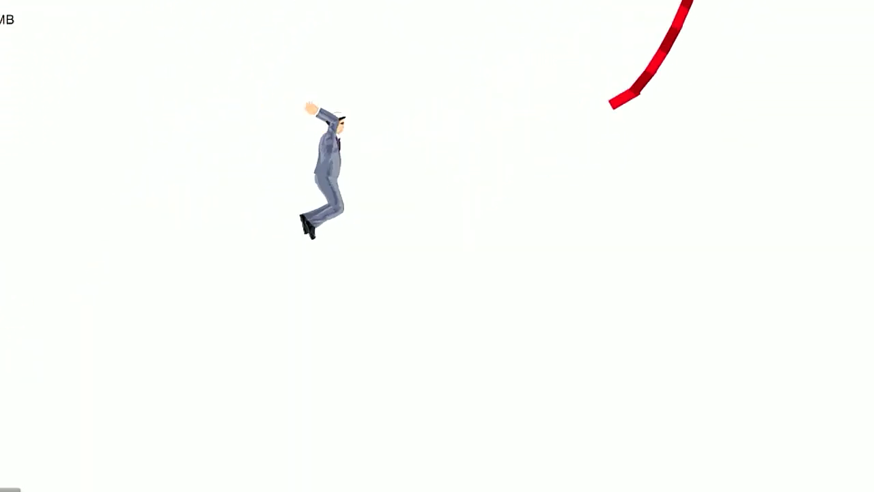
key(Escape)
key(Tab)
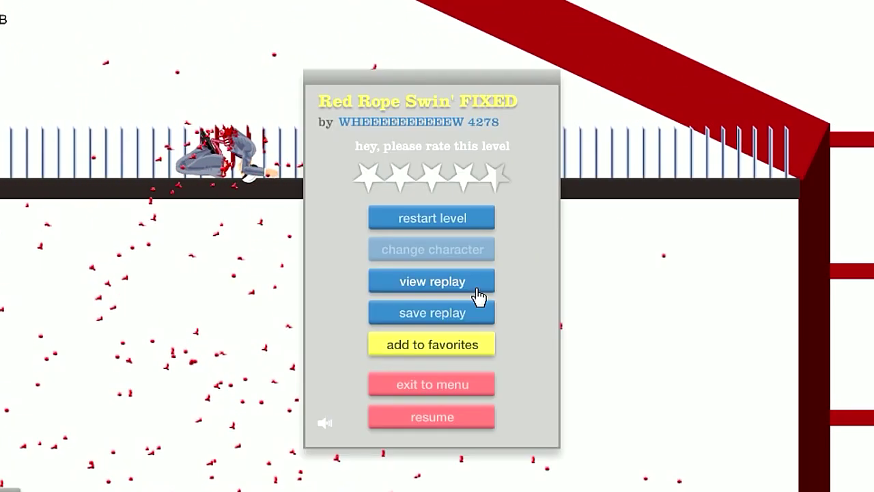
click(423, 387)
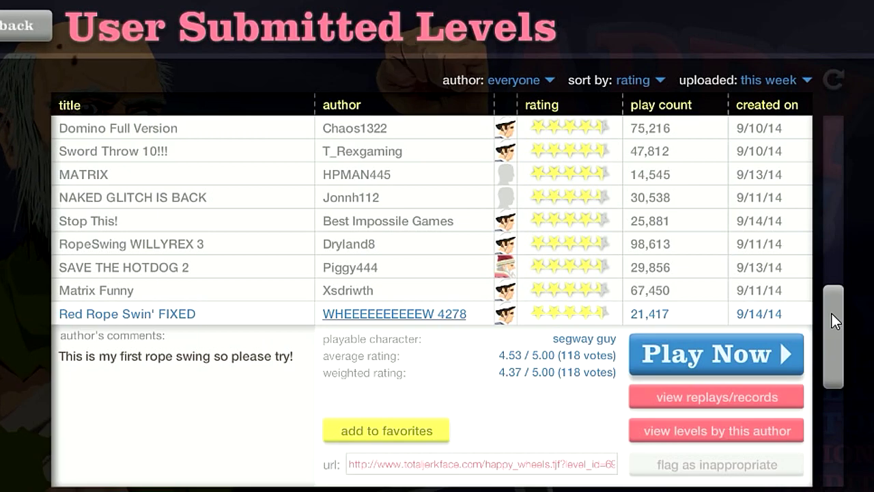
drag(832, 313, 832, 379)
Step: Start Save your child *FIX and restart it four times from the pause menu
click(144, 276)
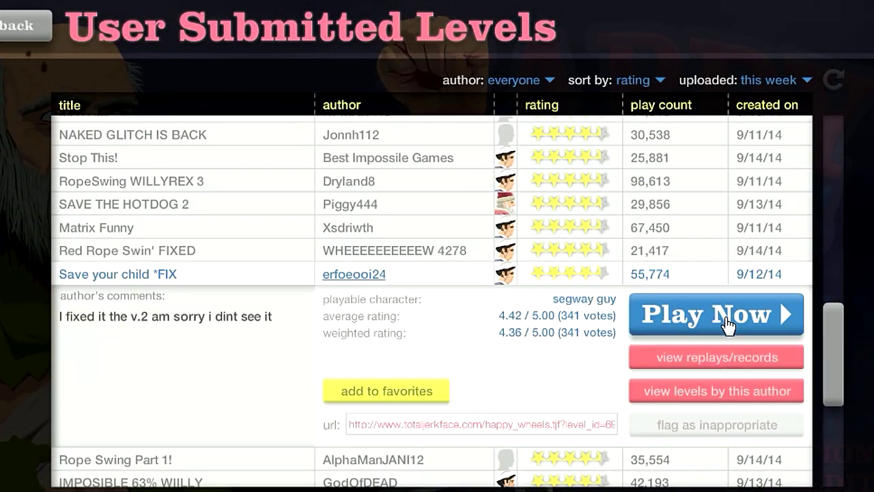
click(710, 311)
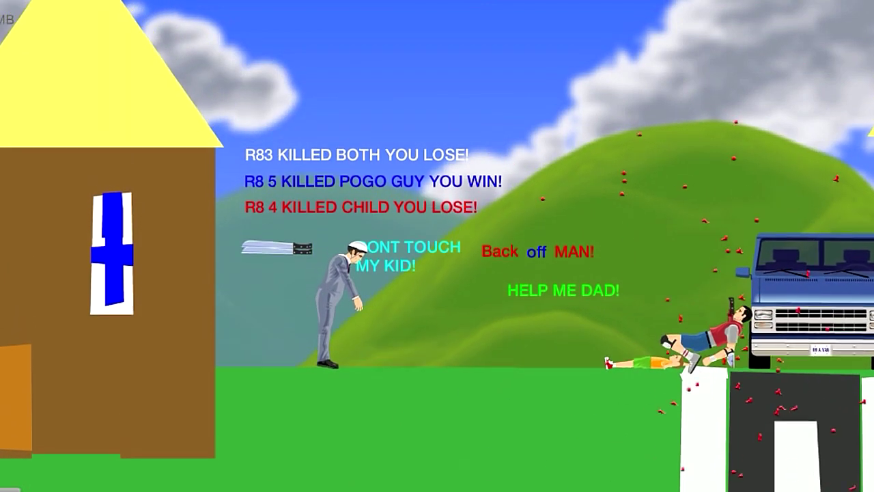
key(Escape)
key(r)
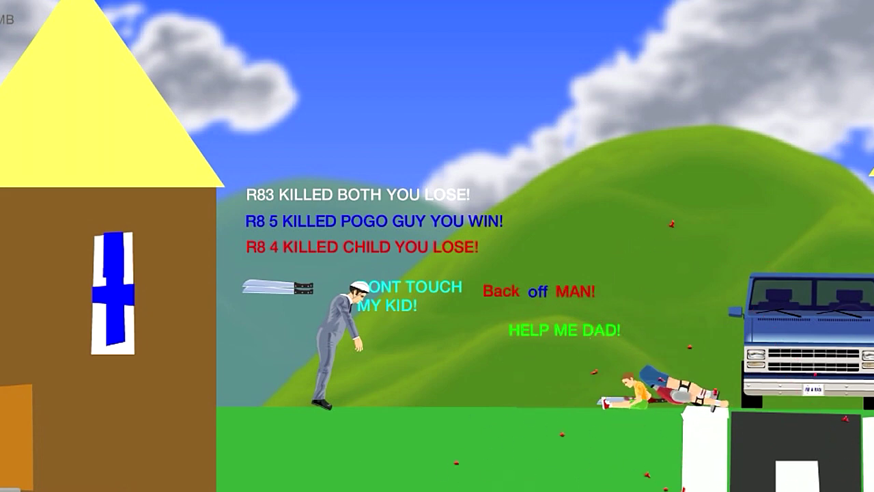
key(Escape)
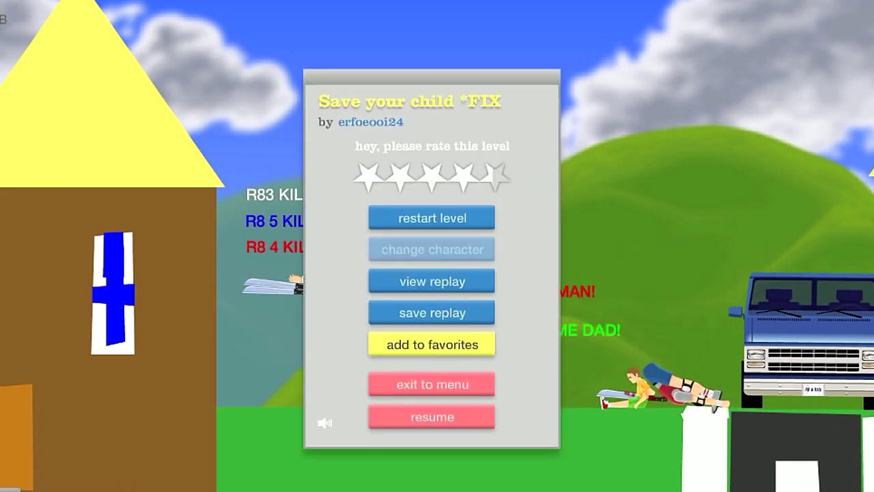
key(Return)
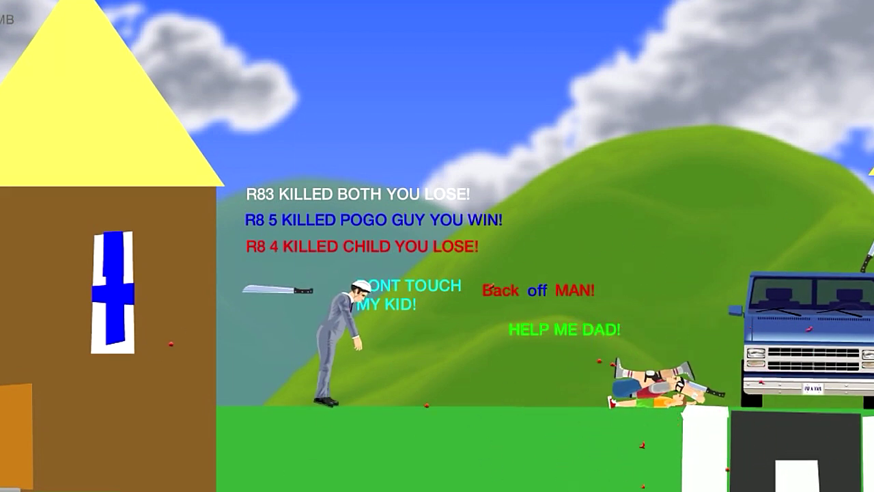
key(Escape)
click(433, 217)
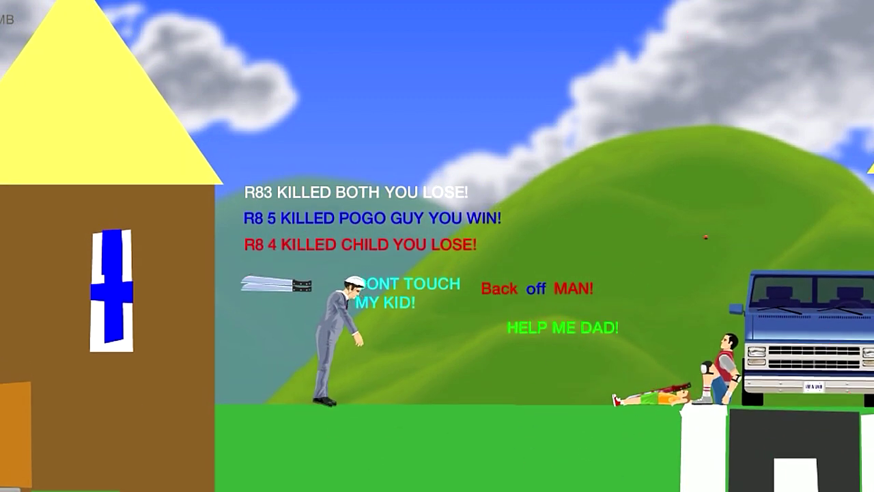
key(Escape)
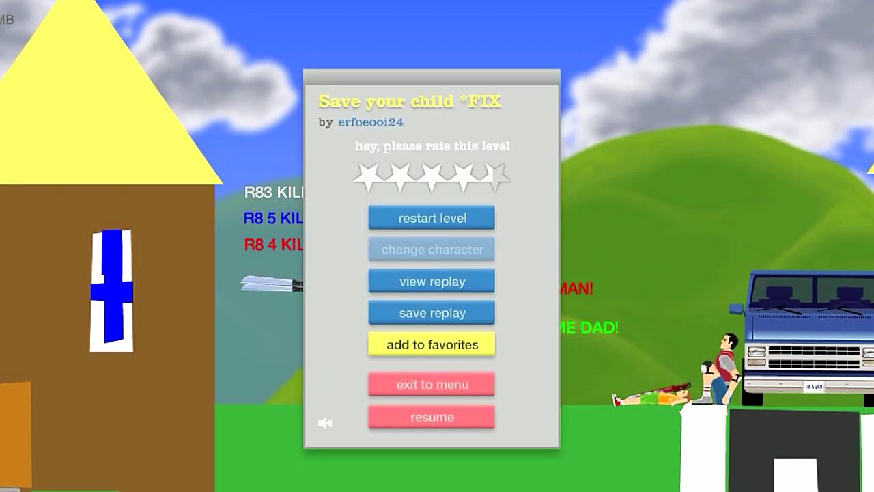
click(431, 217)
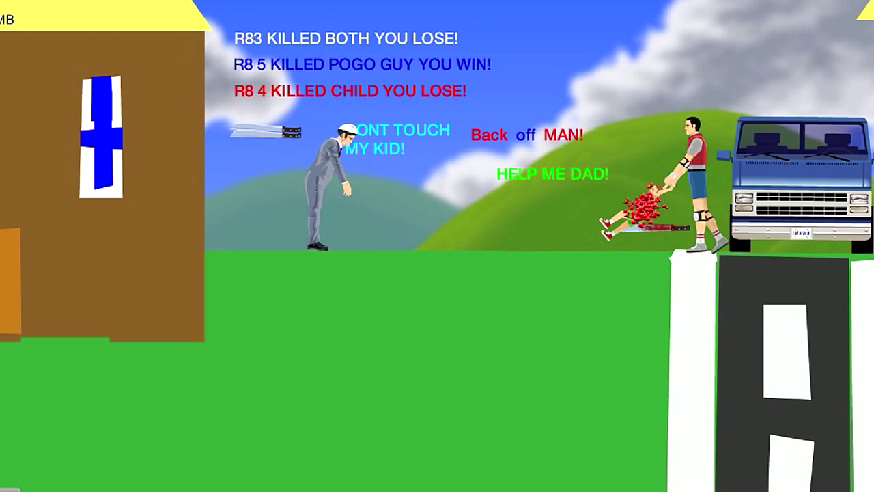
Step: Quit Save your child *FIX and start Rope Swing Part 1!
key(Escape)
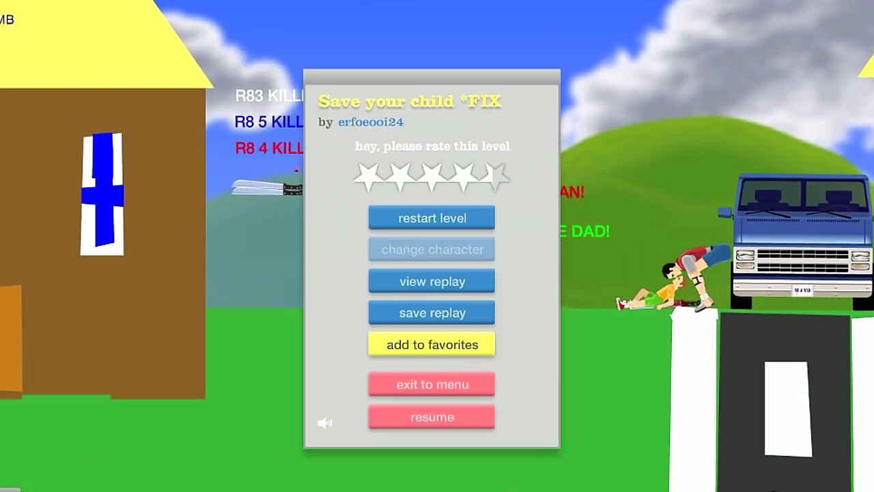
click(466, 394)
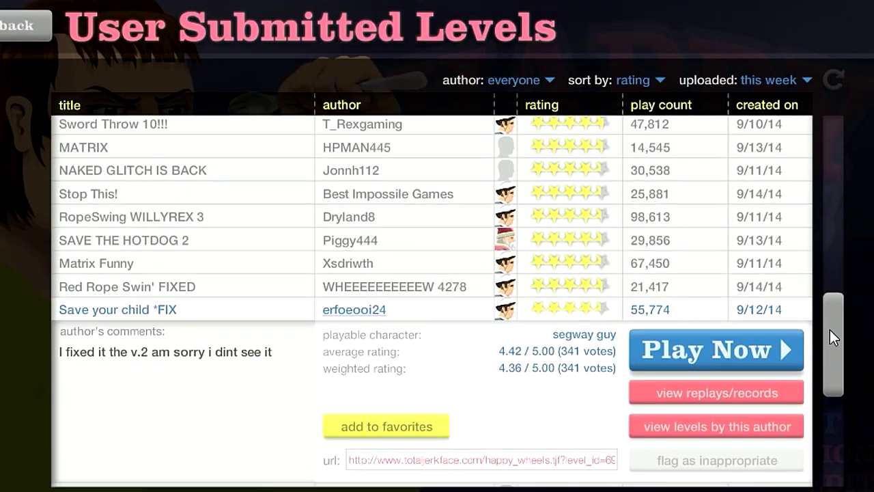
scroll(371, 276, down, 5)
click(310, 271)
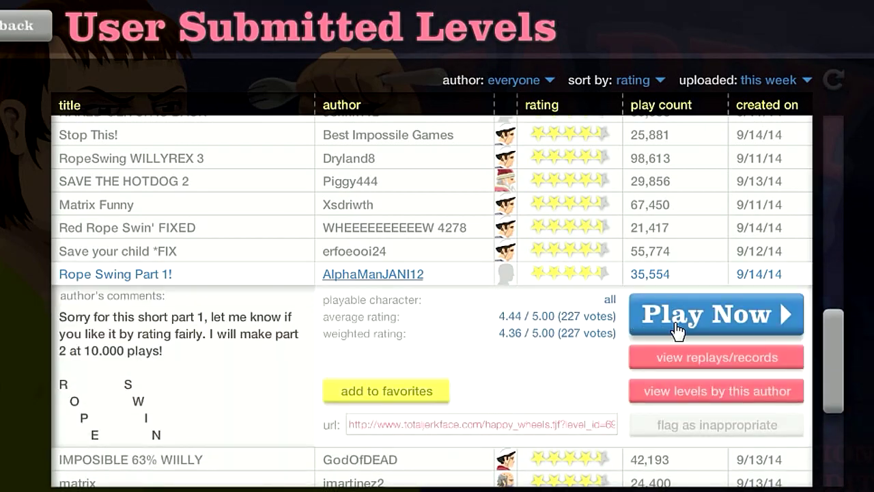
click(675, 330)
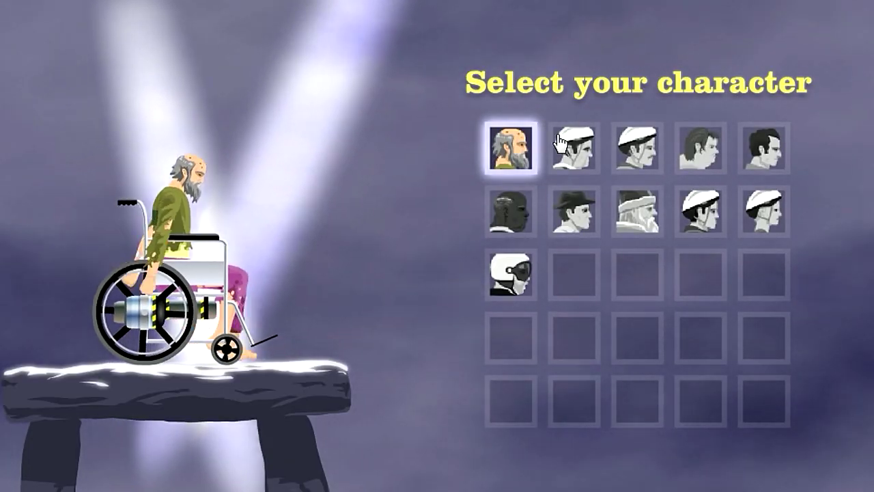
Step: Play as Segway Guy, jump off the segway, and exit the 23.73-second win
click(561, 143)
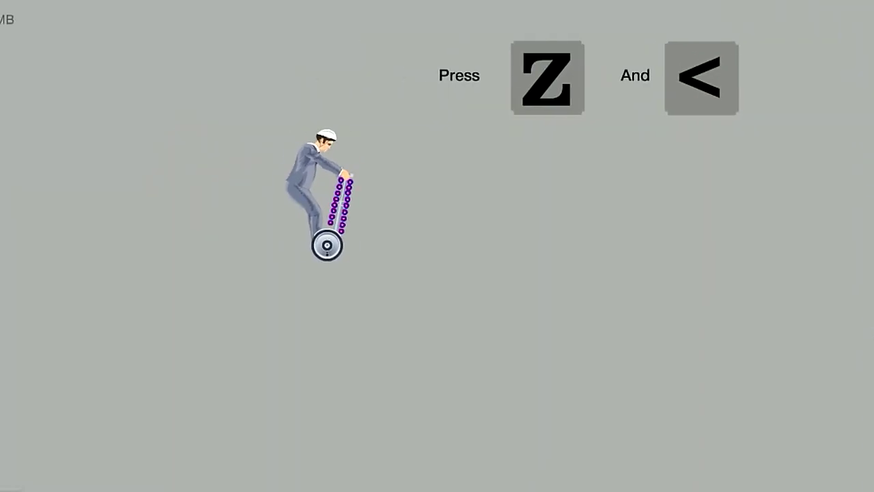
key(z)
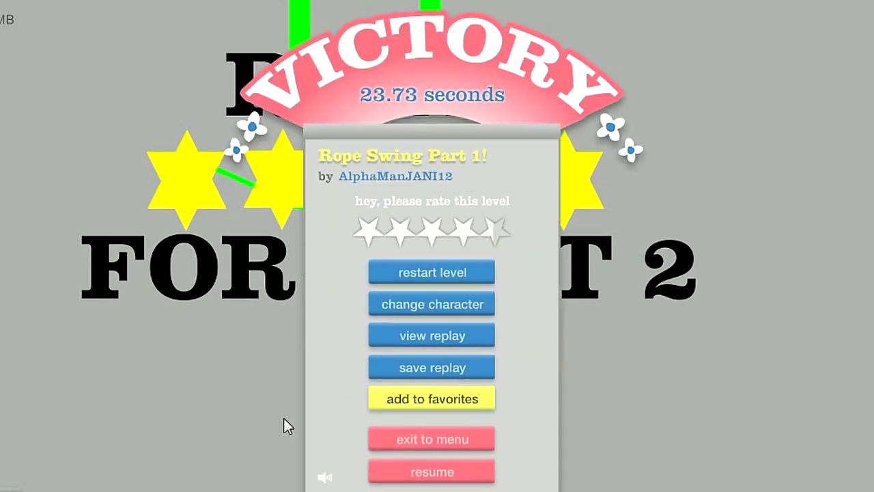
click(456, 438)
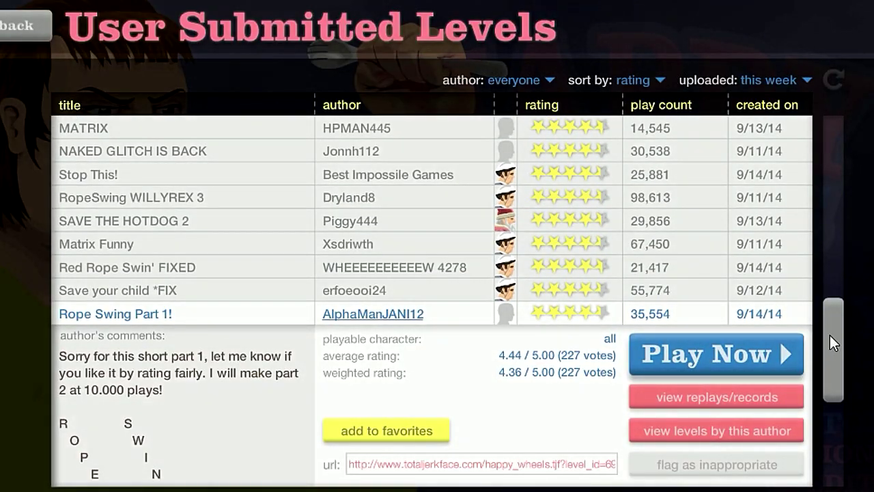
drag(830, 335, 827, 385)
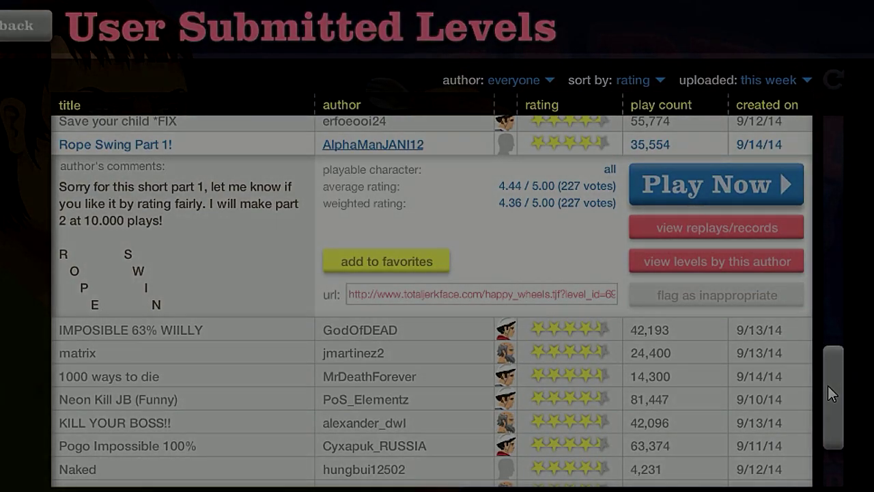